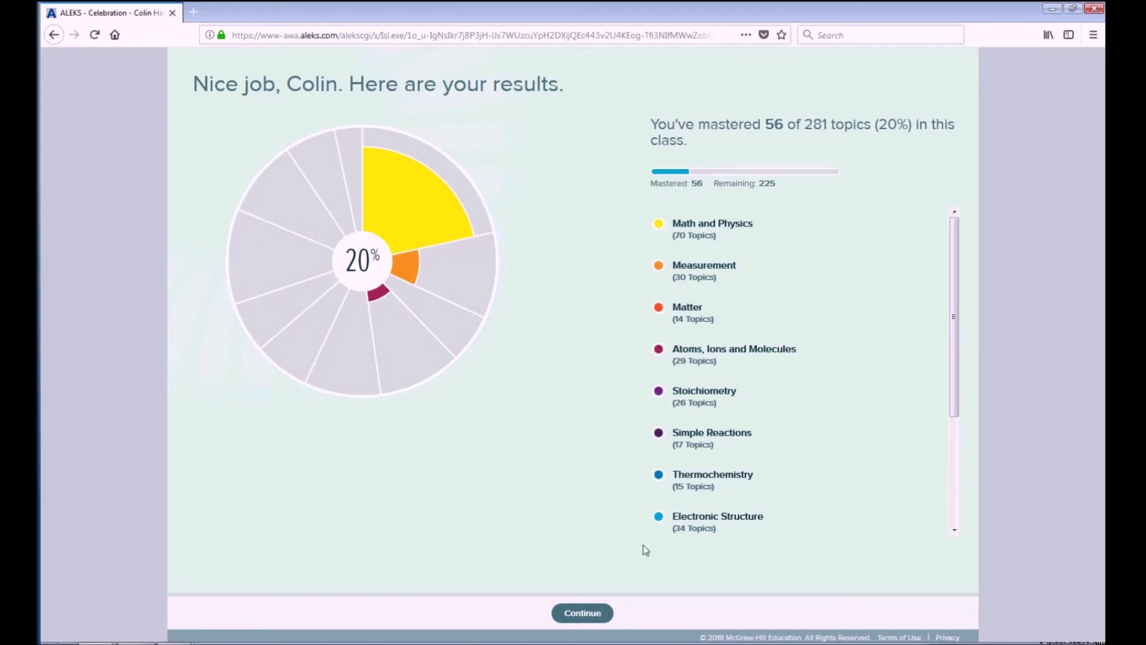
Step: Go to the home page and show details for the Math and Physics slice of the pie
click(583, 615)
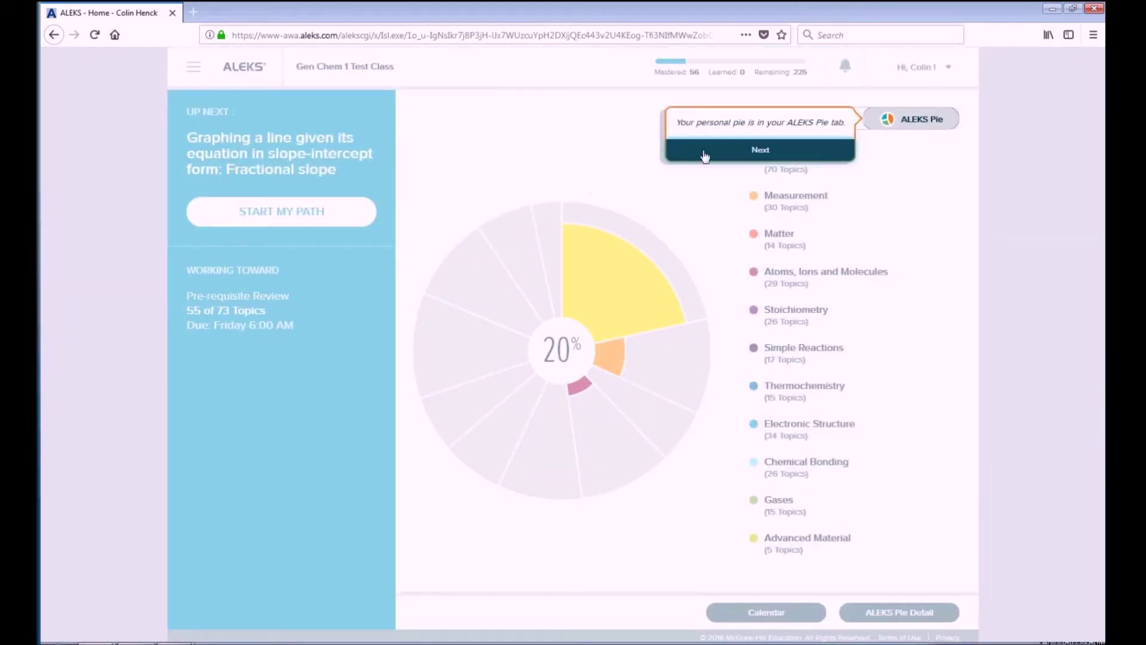
click(705, 156)
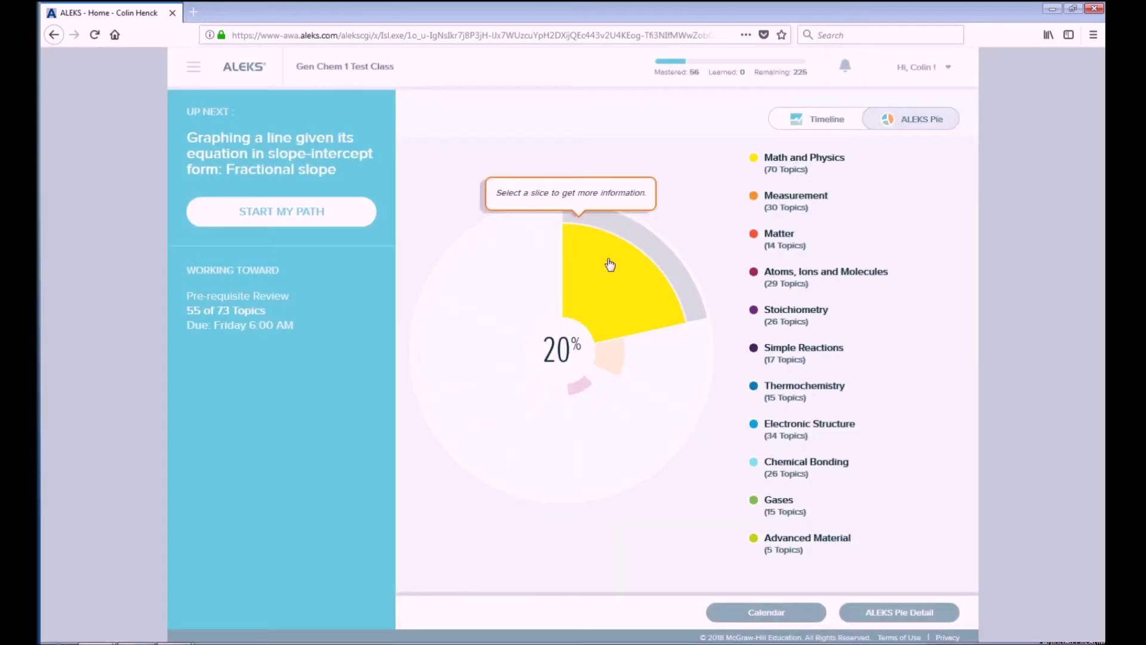
click(610, 265)
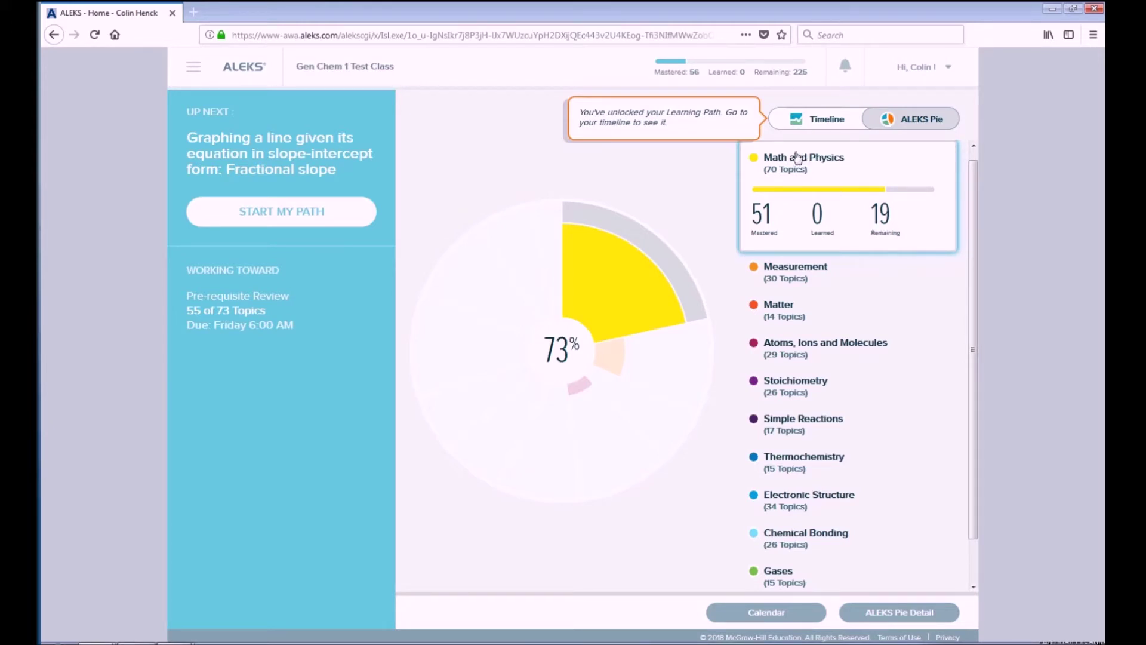
Step: Switch the home view to the timeline, finish the tour tips, and start the learning path
click(792, 125)
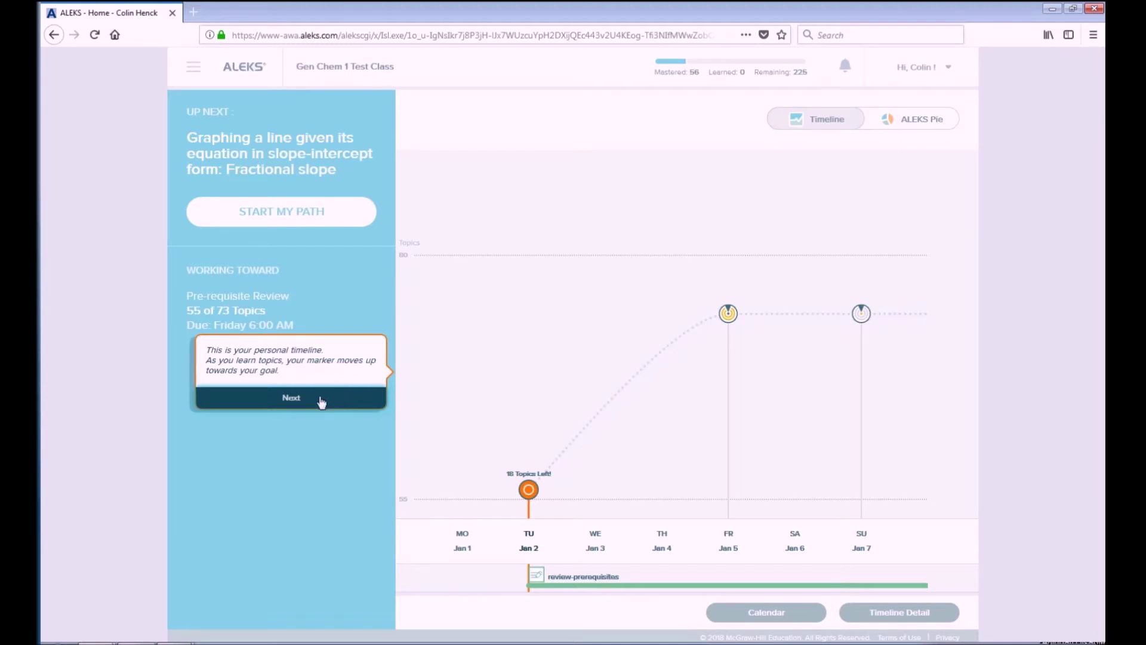
click(322, 402)
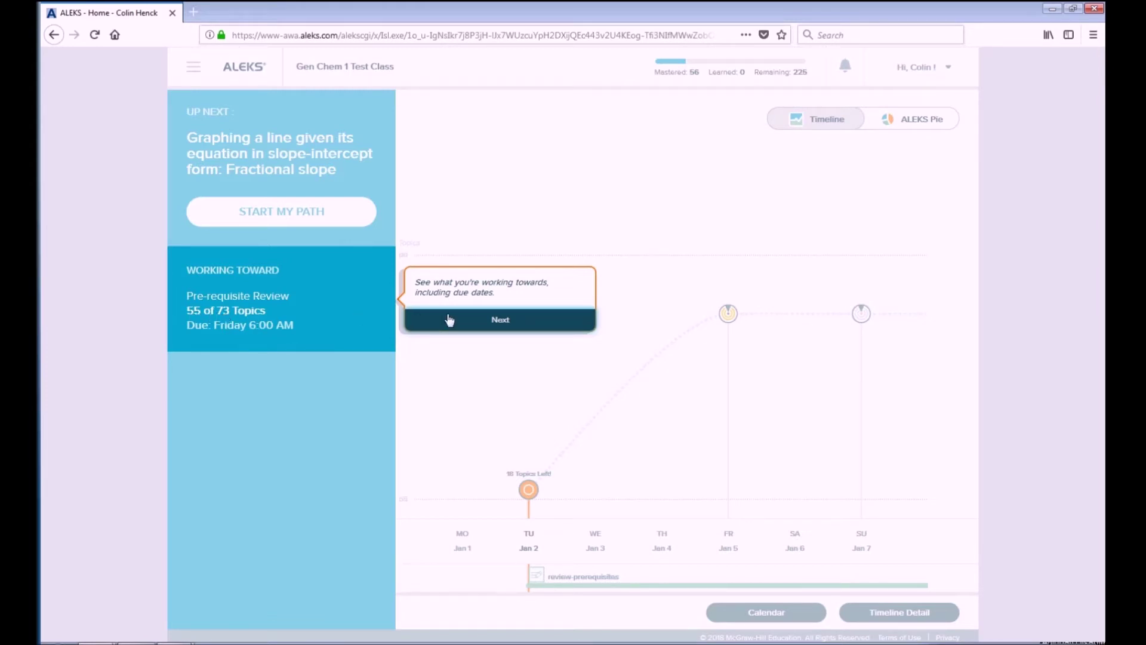
click(449, 320)
click(324, 601)
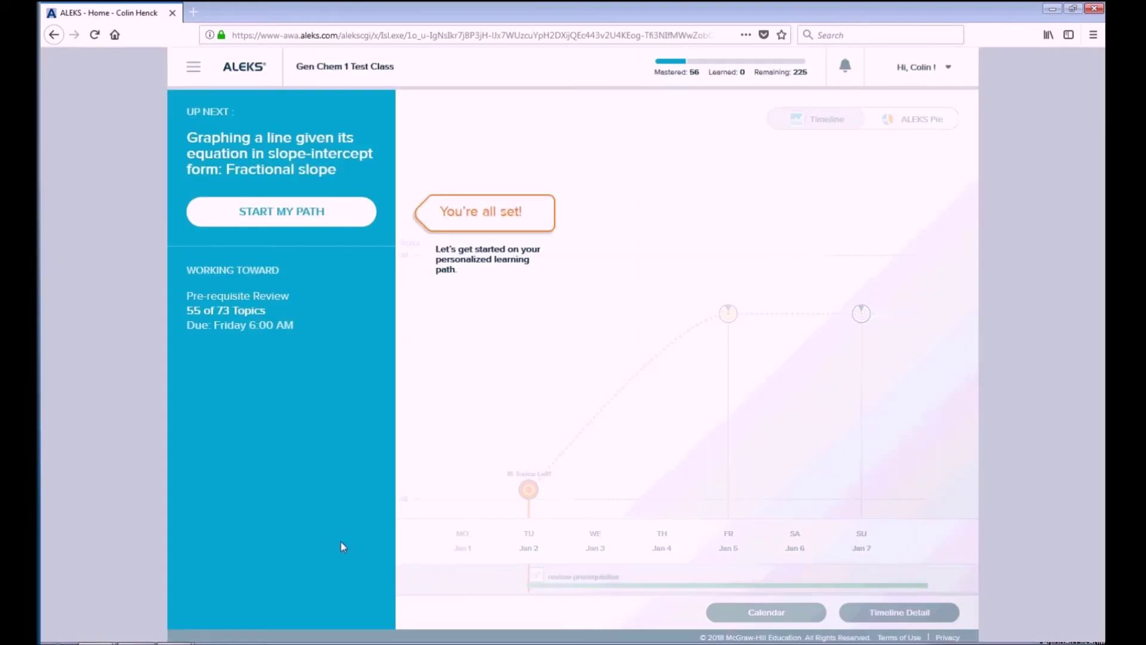
click(318, 213)
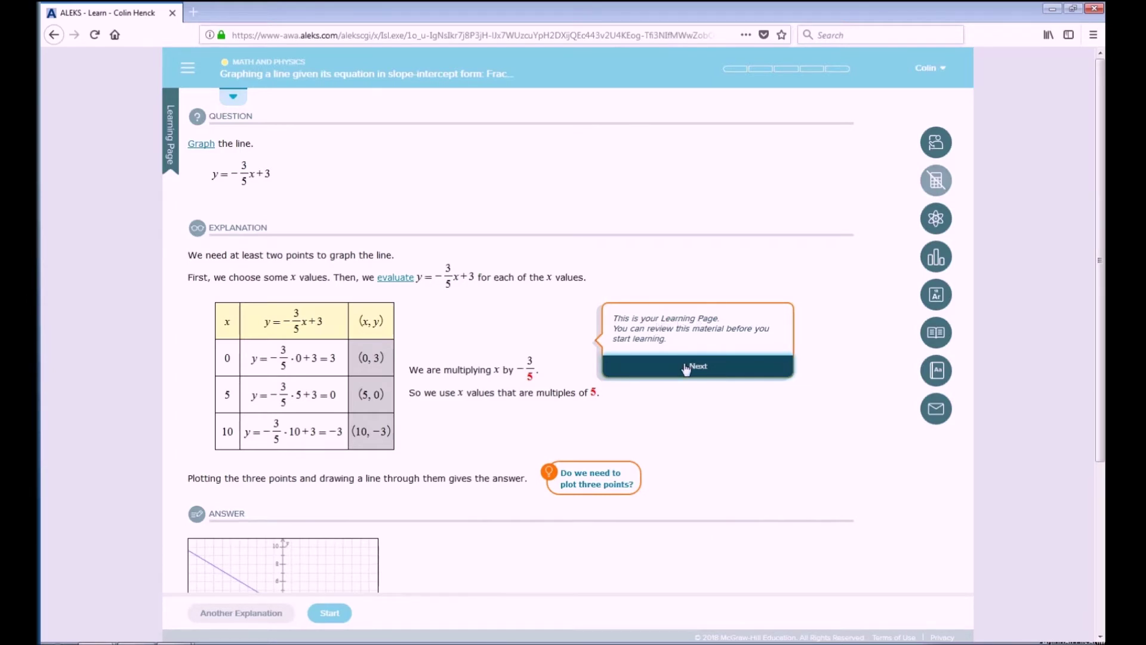
Step: Dismiss the Learning Page tips, view Instructor Resources, and start practising graphing a line
click(688, 366)
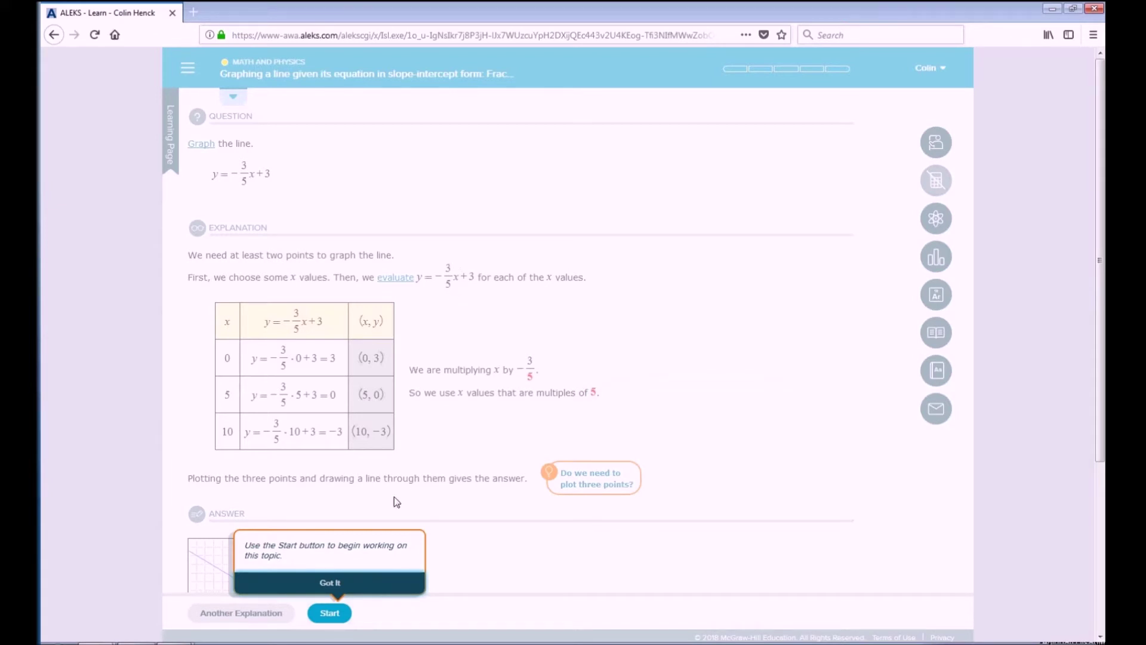
click(339, 588)
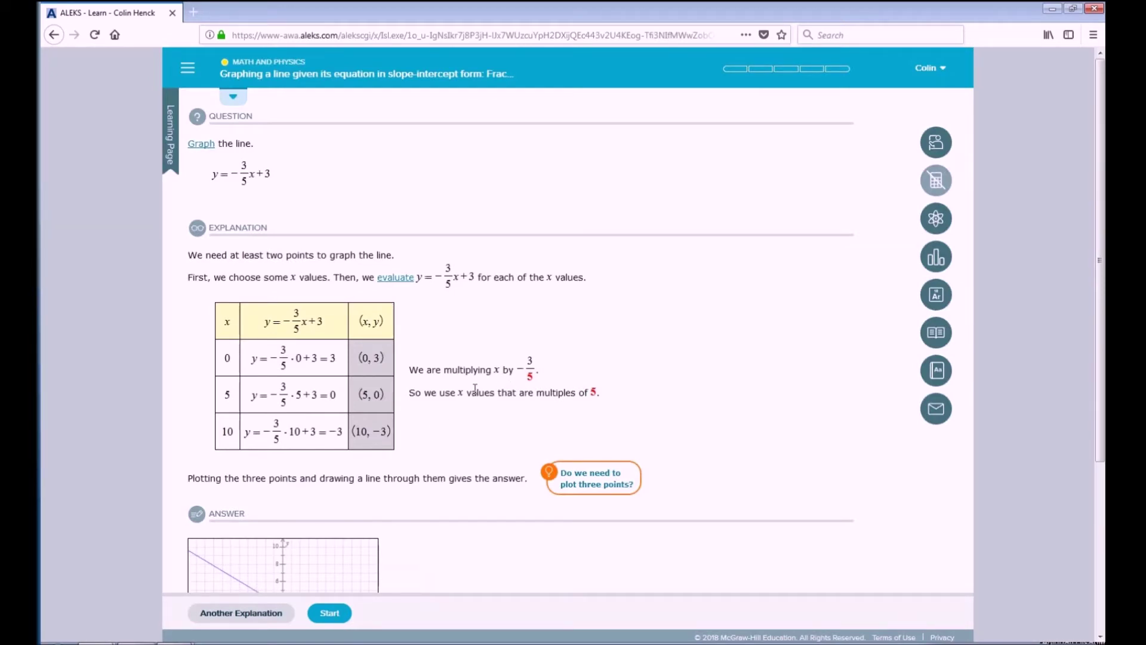
click(939, 145)
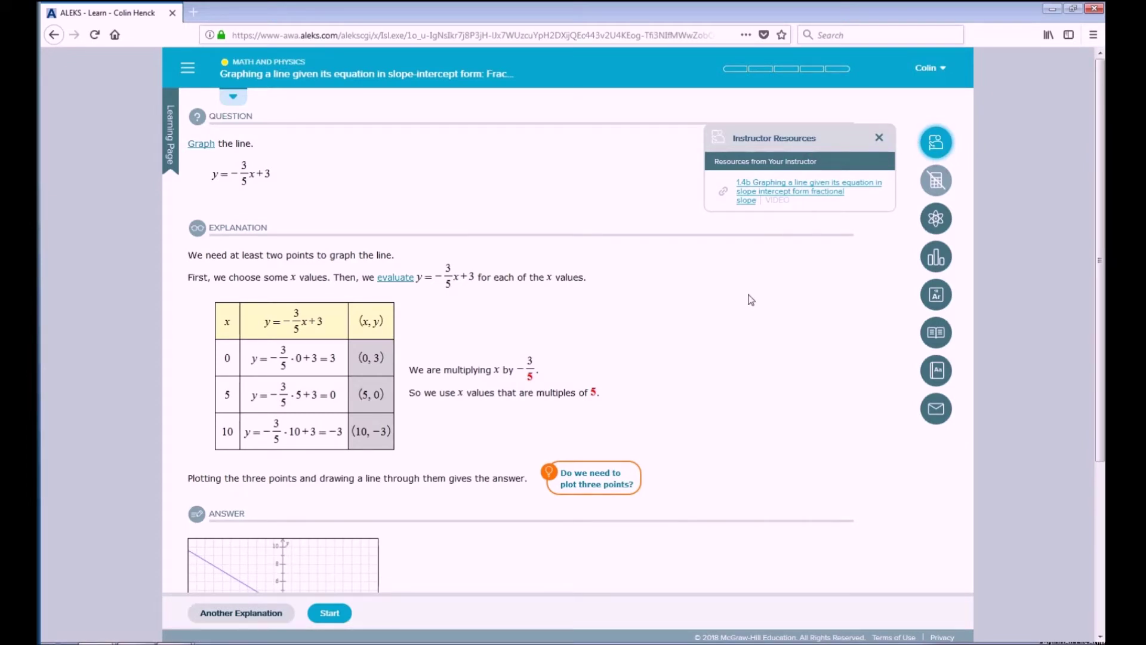
click(327, 612)
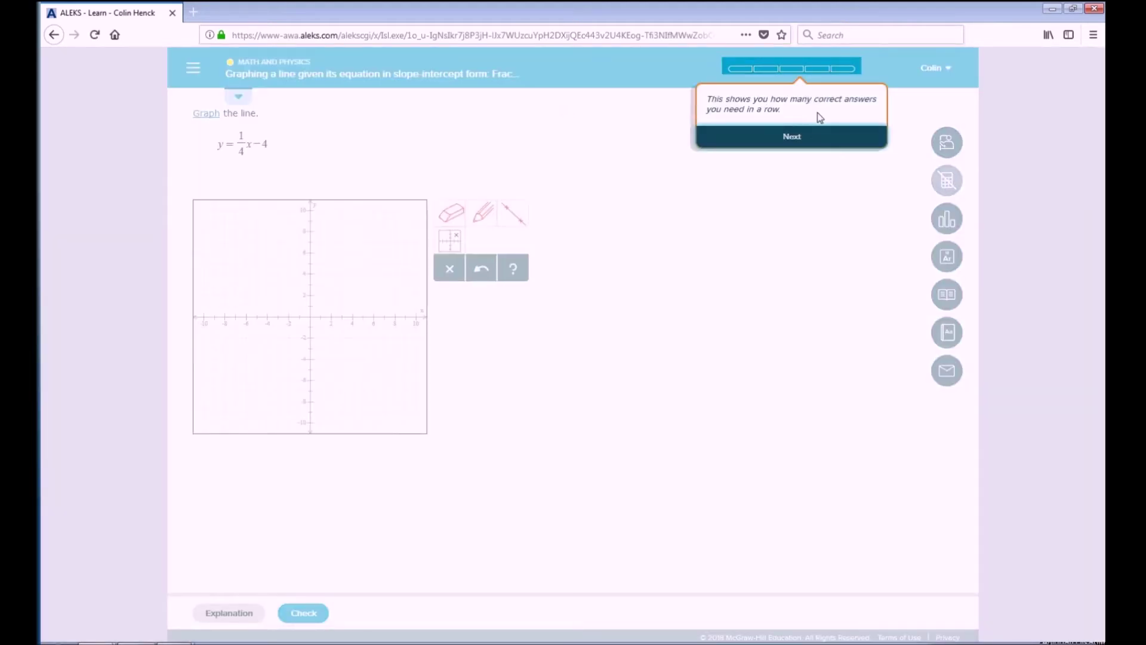
Step: Dismiss the correct-answers and explanations tips, then open and scroll the topic carousel
click(798, 140)
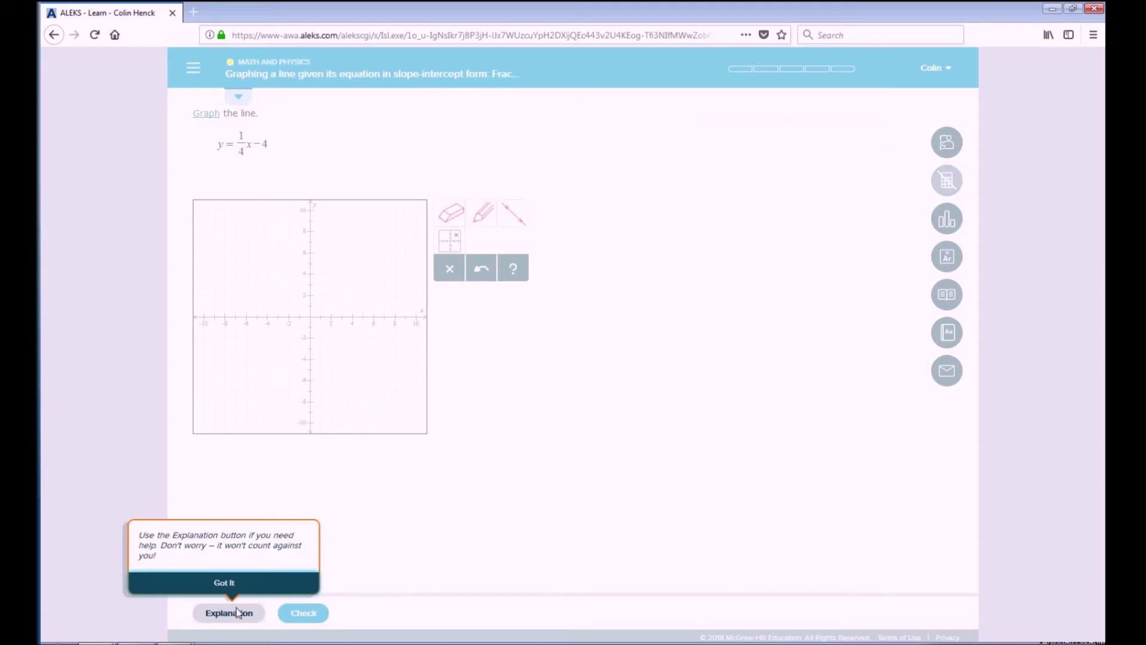
click(245, 590)
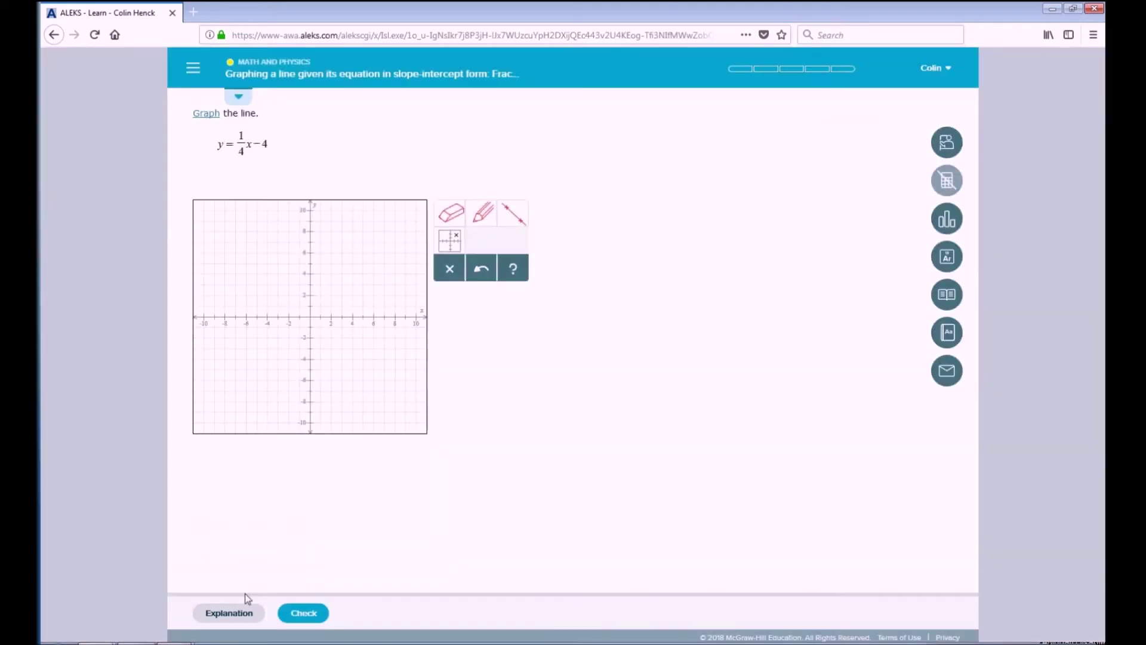
click(238, 96)
drag(249, 217, 897, 213)
Step: Filter the carousel topics to Goal Topic only, then reopen and scroll the carousel
click(836, 71)
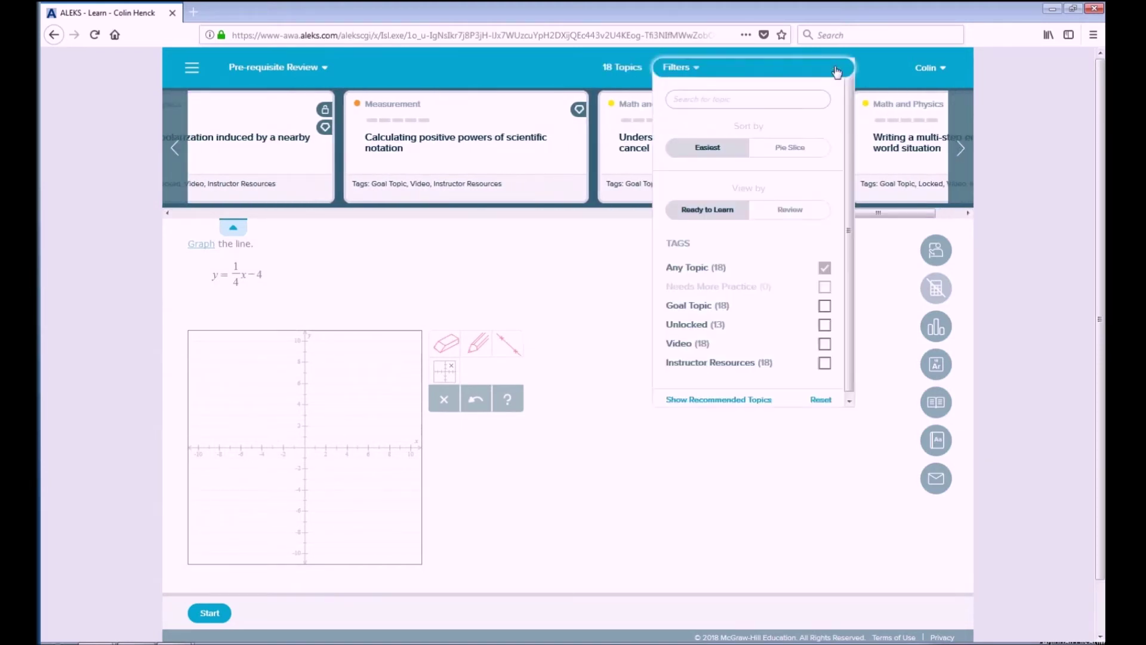
click(824, 307)
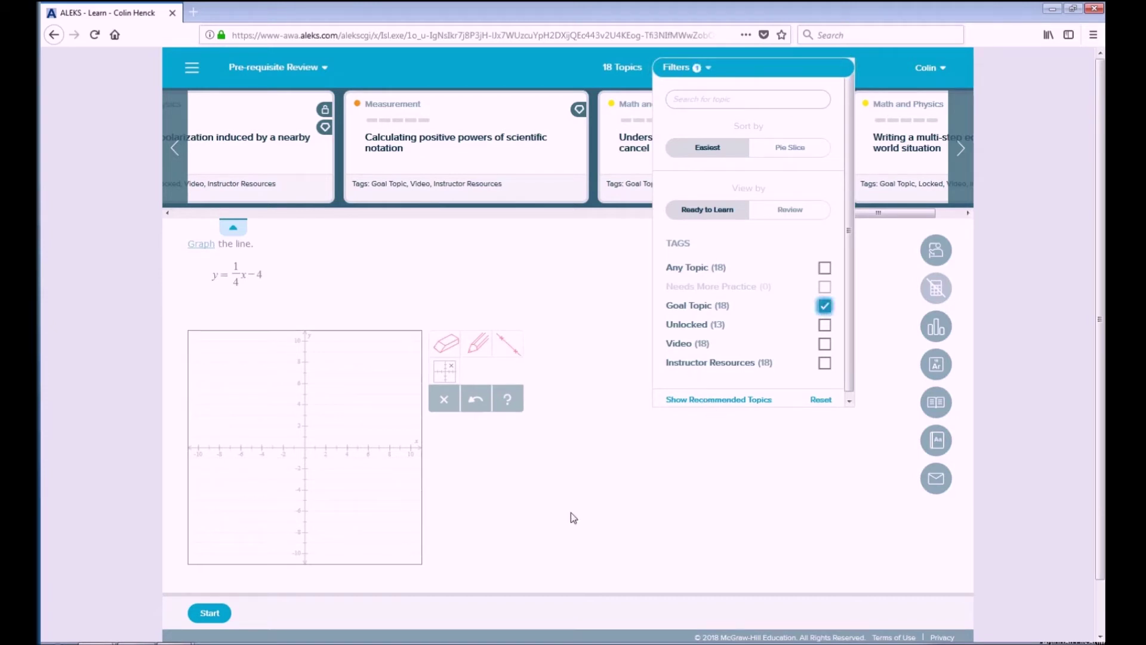
click(618, 506)
click(617, 506)
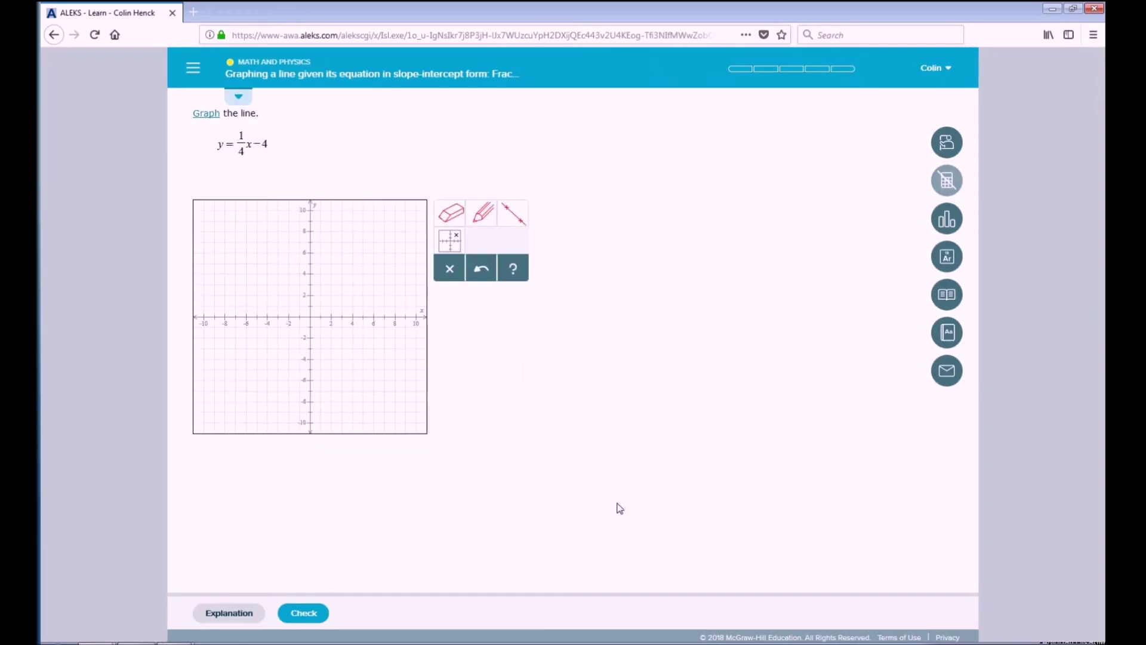
click(240, 98)
drag(298, 212, 634, 219)
Step: Open Constructing a scatter plot, check why the Advanced narrative topic is locked, and follow its Basic prerequisite link
click(545, 141)
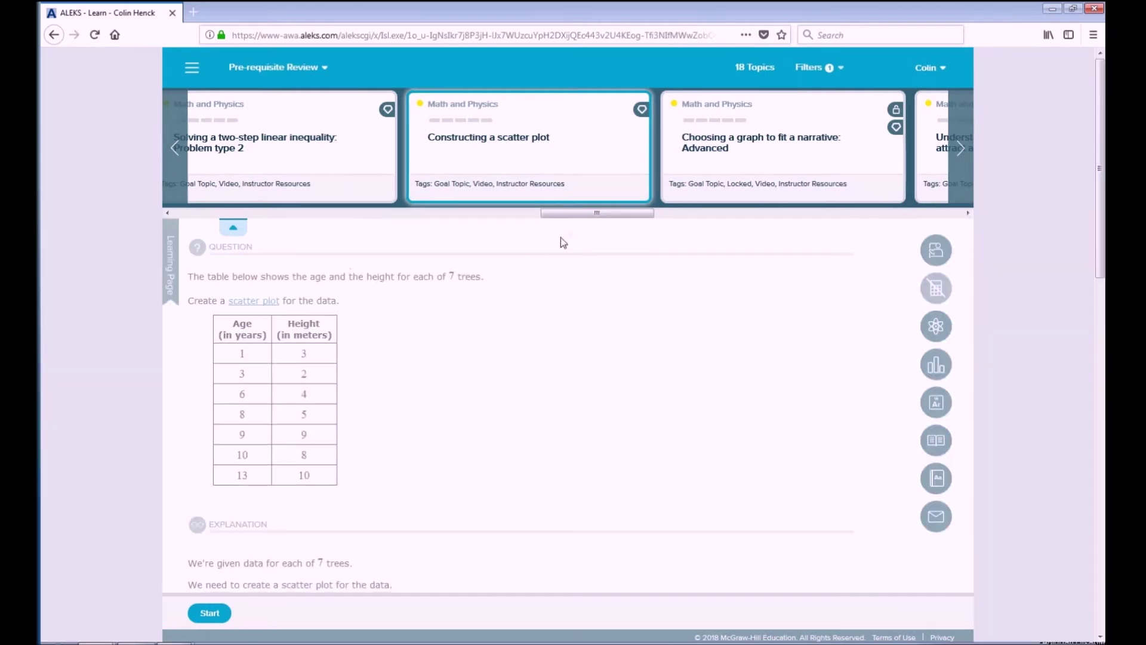
drag(599, 213, 635, 214)
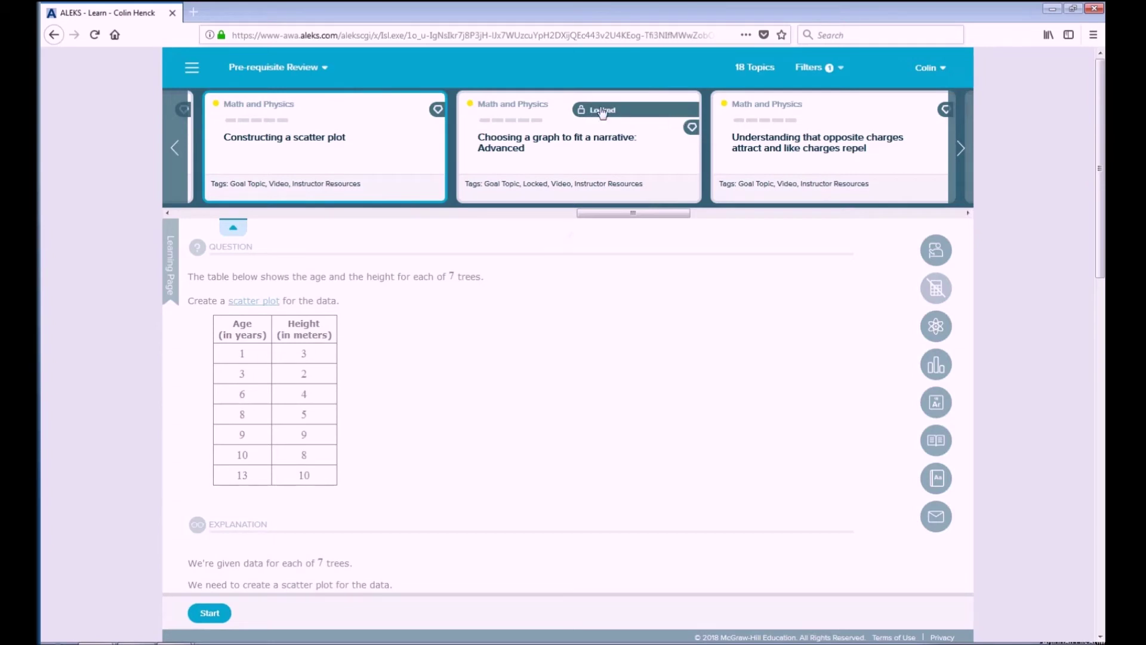
click(646, 112)
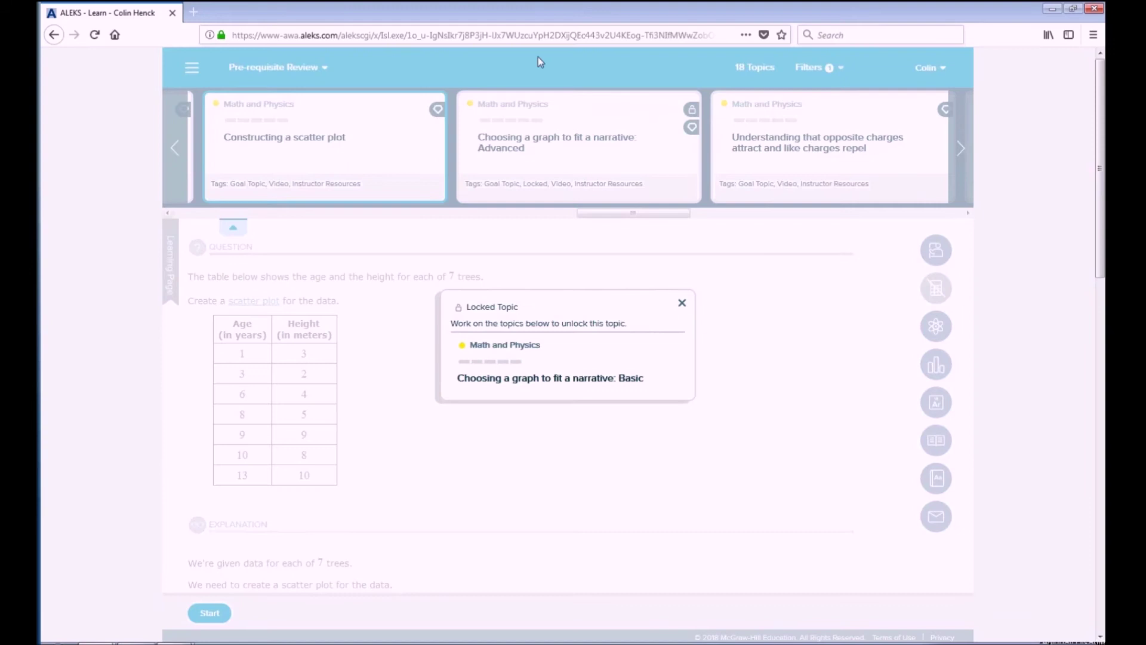
click(520, 385)
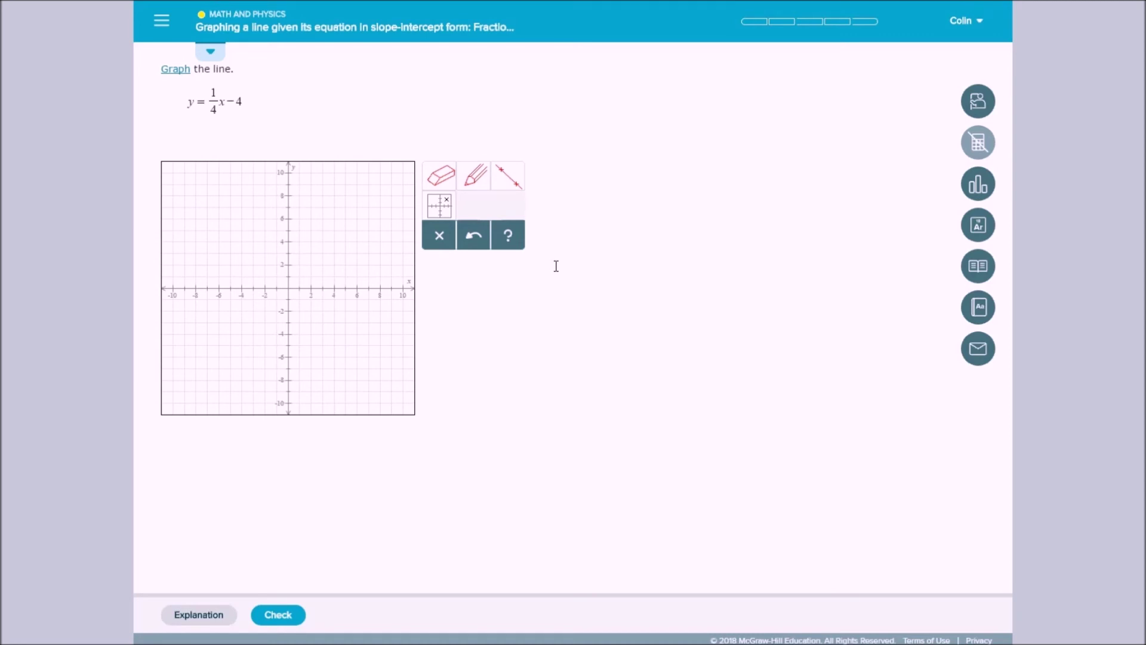
Step: View Instructor Resources, then expand and scroll the carousel to the locked Advanced narrative topic's lock notice
click(963, 101)
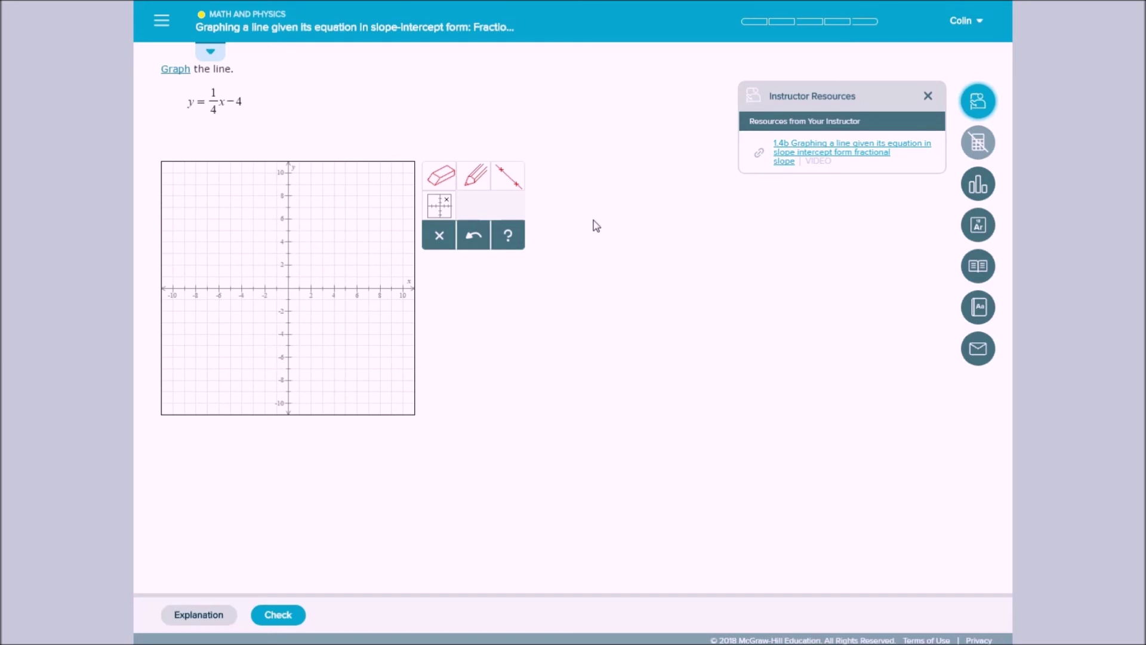
click(210, 51)
drag(277, 178, 716, 183)
click(615, 65)
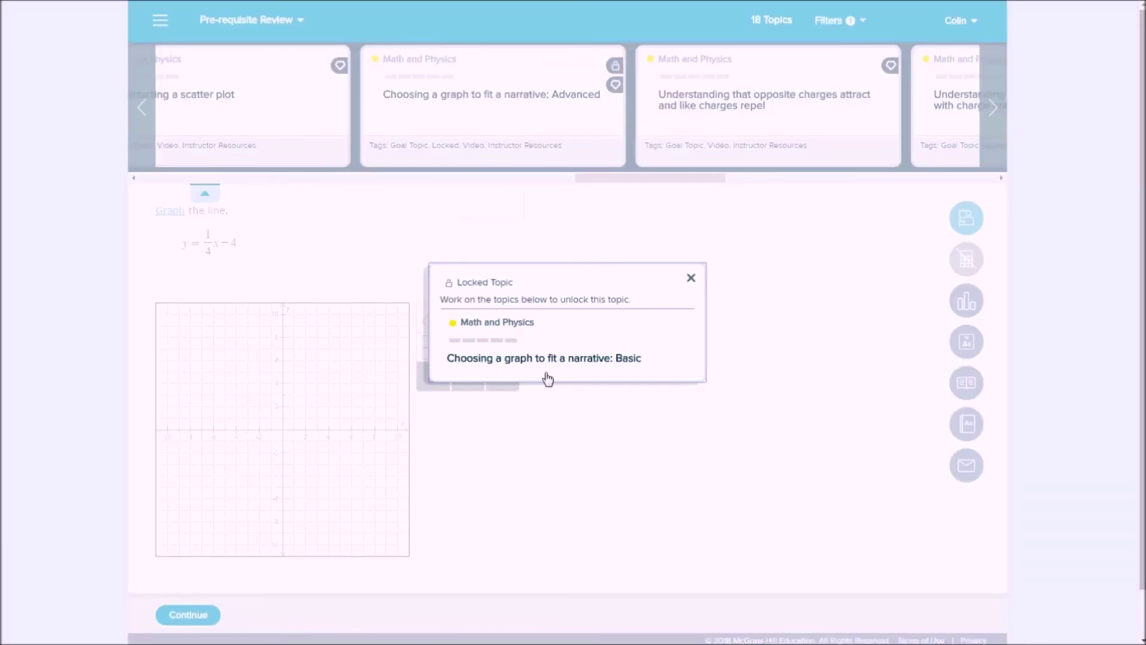